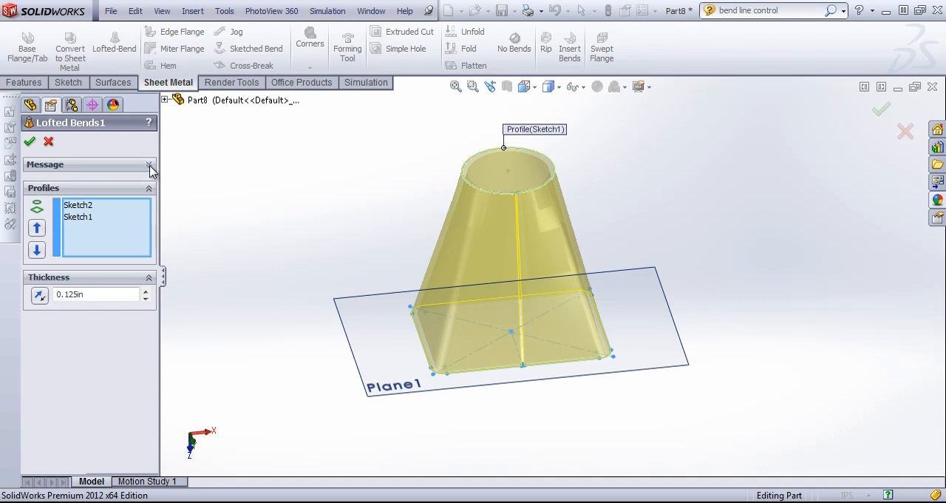
Read the note on bend lines and accept the lofted bend between Sketch2 and Sketch1 with 0.125 in thickness
{"action": "left_click", "coordinate": [149, 165]}
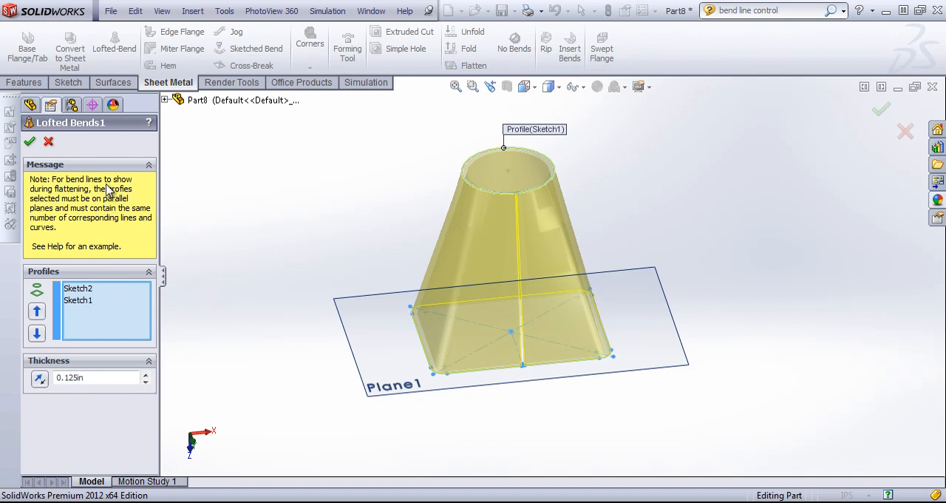
{"action": "left_click", "coordinate": [30, 141]}
{"action": "middle_click_drag", "start_coordinate": [450, 285], "coordinate": [450, 315]}
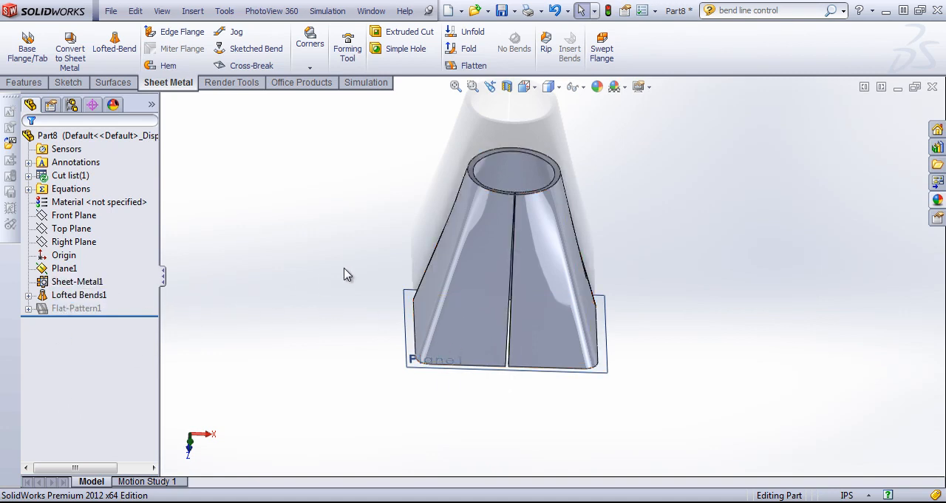
{"action": "middle_click_drag", "start_coordinate": [347, 274], "coordinate": [372, 264]}
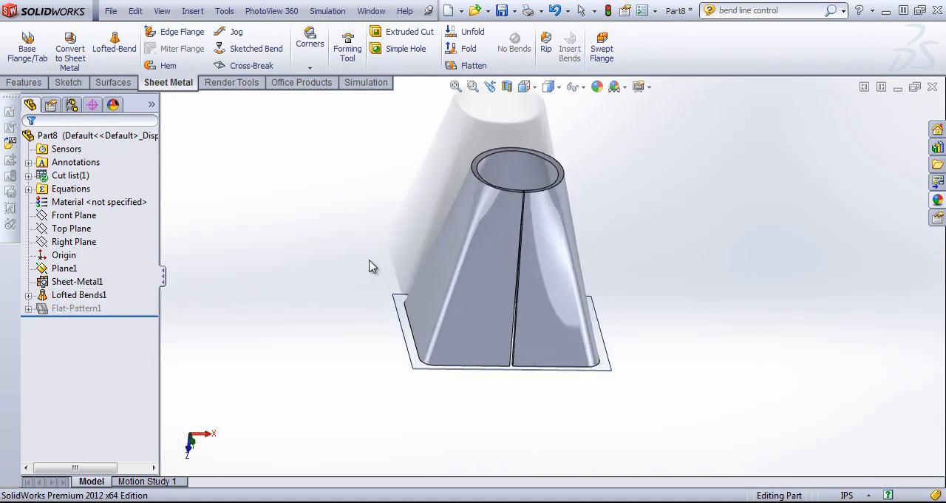
{"action": "scroll", "coordinate": [542, 259], "scroll_direction": "down", "scroll_amount": 3}
{"action": "mouse_move", "coordinate": [460, 248]}
{"action": "middle_mouse_down"}
{"action": "mouse_move", "coordinate": [406, 173]}
{"action": "mouse_move", "coordinate": [492, 190]}
{"action": "mouse_move", "coordinate": [591, 311]}
{"action": "mouse_move", "coordinate": [503, 257]}
{"action": "mouse_move", "coordinate": [458, 255]}
{"action": "middle_mouse_up"}
Reopen the lofted bend's definition to examine its round and rectangular profiles, and close it without changes
{"action": "right_click", "coordinate": [53, 293]}
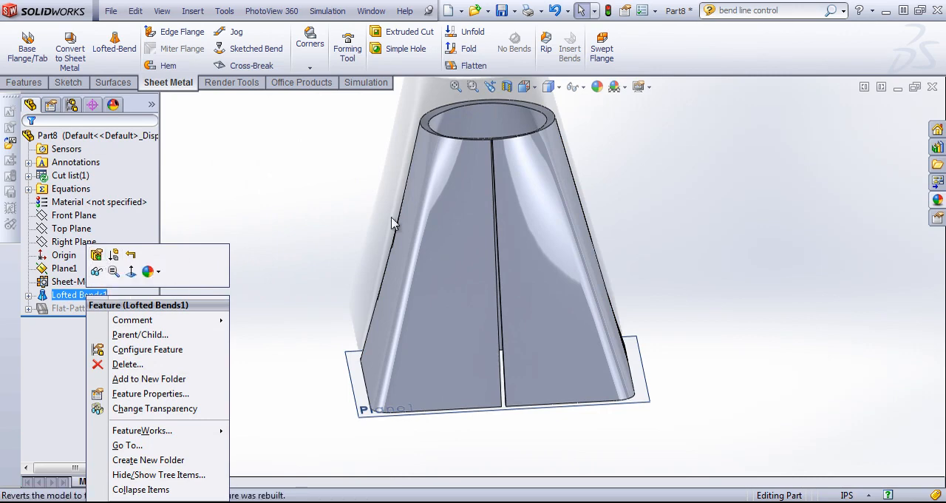
{"action": "left_click", "coordinate": [96, 254]}
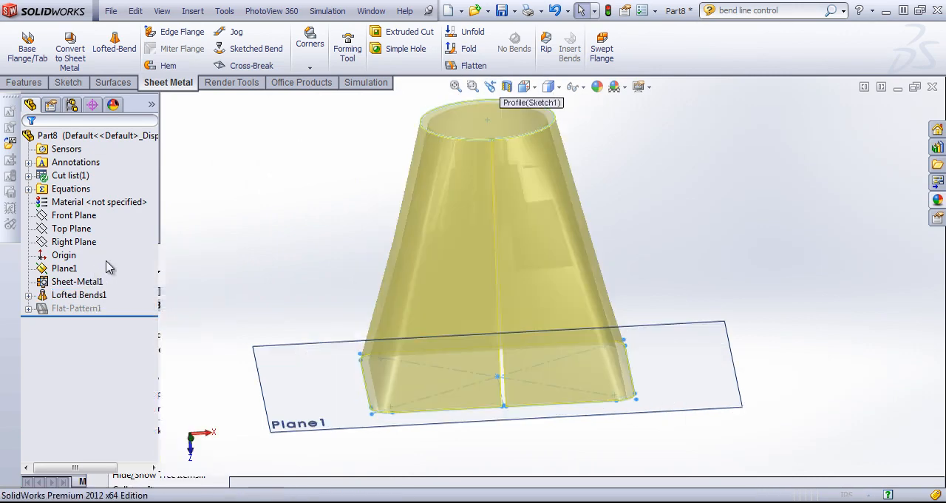
{"action": "middle_click_drag", "start_coordinate": [439, 237], "coordinate": [517, 157]}
{"action": "middle_click_drag", "start_coordinate": [488, 268], "coordinate": [469, 281]}
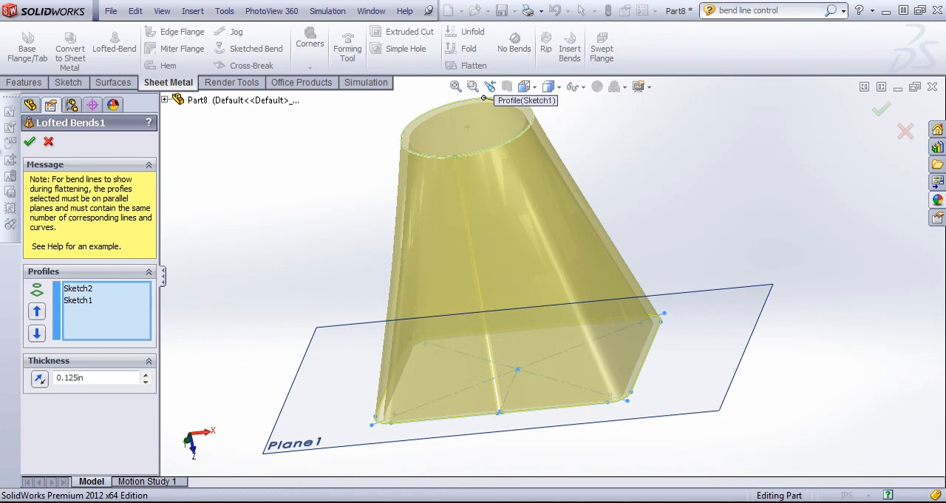
{"action": "left_click", "coordinate": [48, 142]}
Switch to Part11 and examine the corresponding lines, arcs and gaps of its two rounded-rectangle profile sketches
{"action": "left_click", "coordinate": [371, 11]}
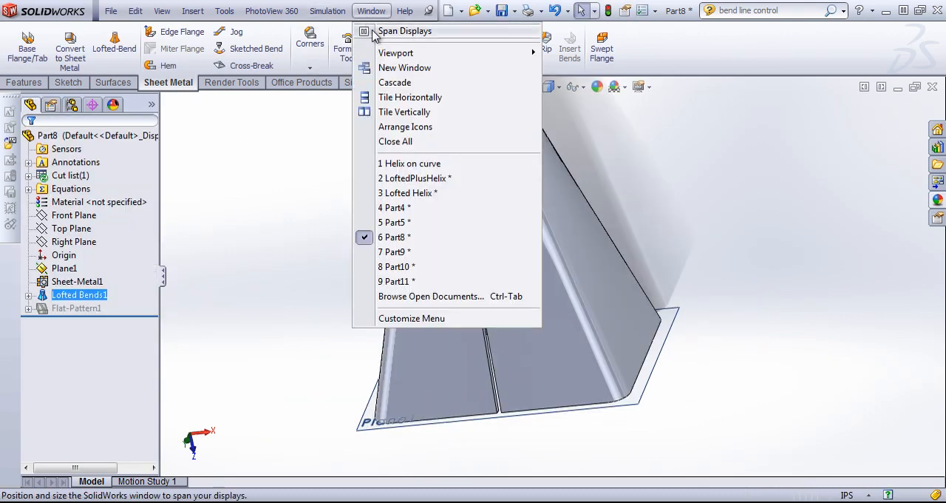
{"action": "left_click", "coordinate": [397, 281]}
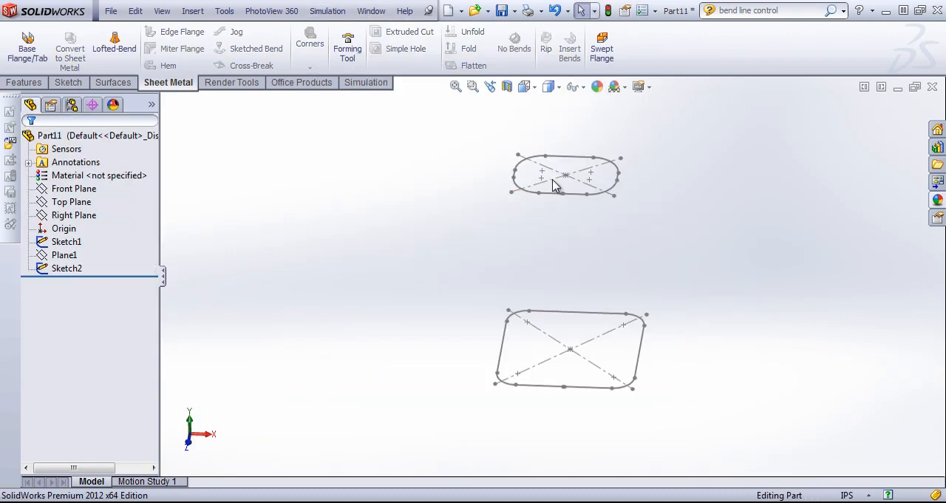
{"action": "mouse_move", "coordinate": [521, 255]}
{"action": "middle_mouse_down"}
{"action": "mouse_move", "coordinate": [525, 235]}
{"action": "mouse_move", "coordinate": [517, 314]}
{"action": "mouse_move", "coordinate": [527, 325]}
{"action": "mouse_move", "coordinate": [520, 243]}
{"action": "mouse_move", "coordinate": [538, 317]}
{"action": "mouse_move", "coordinate": [555, 306]}
{"action": "mouse_move", "coordinate": [513, 303]}
{"action": "mouse_move", "coordinate": [543, 320]}
{"action": "middle_mouse_up"}
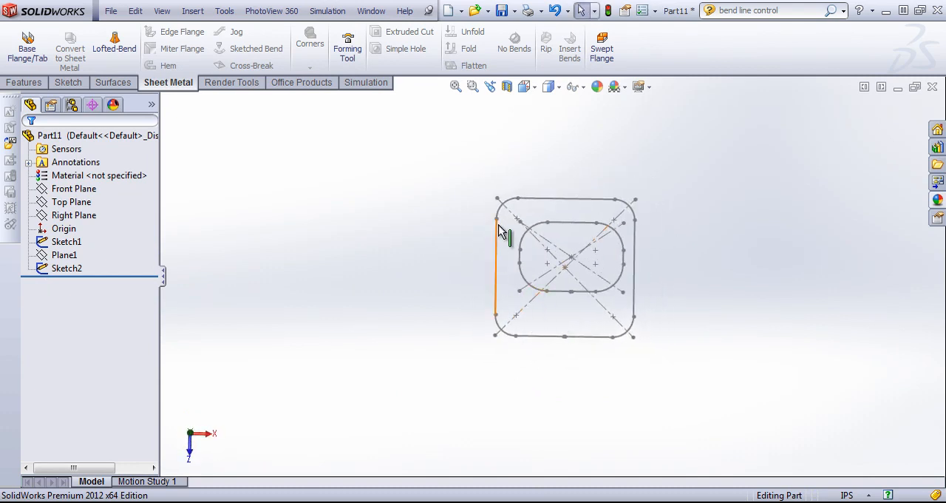
{"action": "middle_click_drag", "start_coordinate": [641, 299], "coordinate": [637, 296]}
{"action": "scroll", "coordinate": [581, 296], "scroll_direction": "down", "scroll_amount": 5}
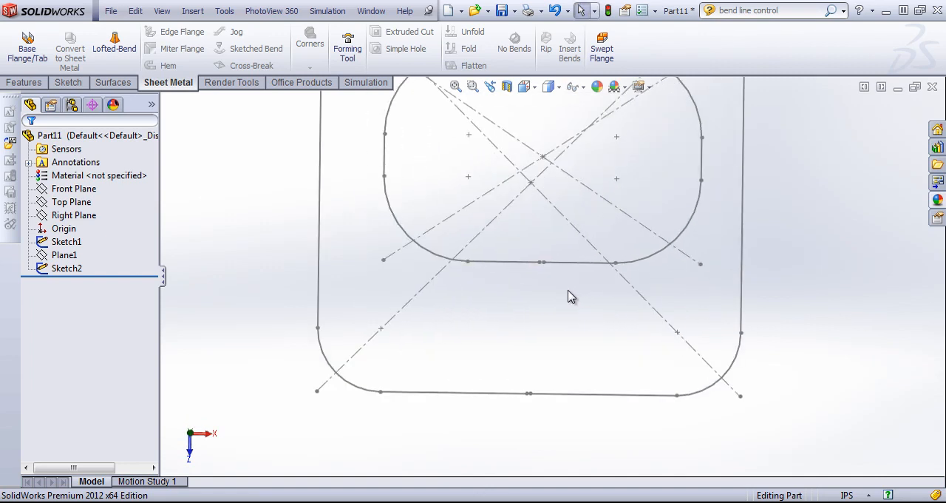
{"action": "scroll", "coordinate": [674, 294], "scroll_direction": "up", "scroll_amount": 1}
{"action": "scroll", "coordinate": [702, 274], "scroll_direction": "up", "scroll_amount": 1}
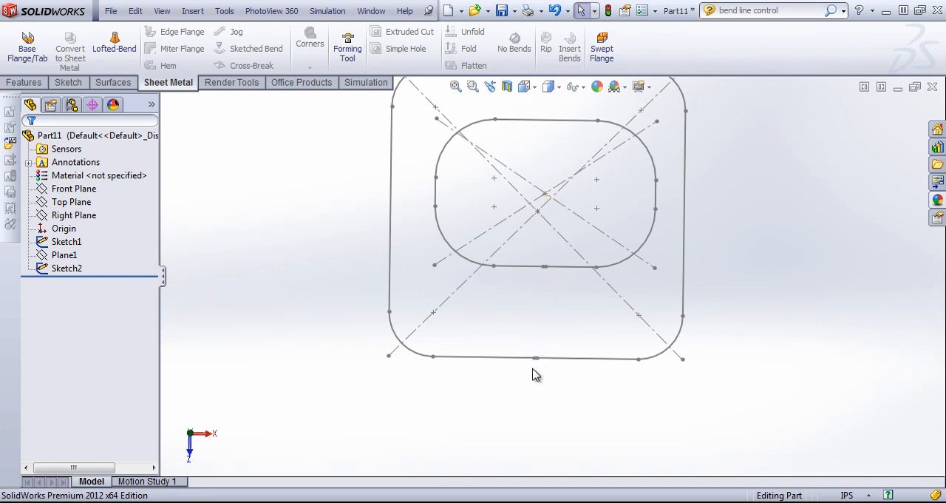
{"action": "mouse_move", "coordinate": [556, 294]}
{"action": "middle_mouse_down"}
{"action": "mouse_move", "coordinate": [537, 289]}
{"action": "mouse_move", "coordinate": [507, 318]}
{"action": "middle_mouse_up"}
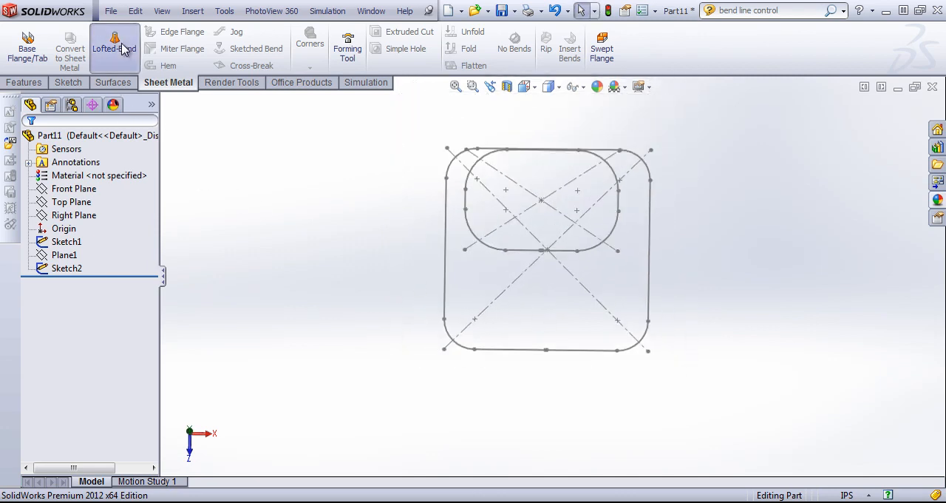
Create a lofted bend from the upper to the lower rounded-rectangle profile, with 0.05 in thickness and 2 bend lines
{"action": "left_click", "coordinate": [531, 255]}
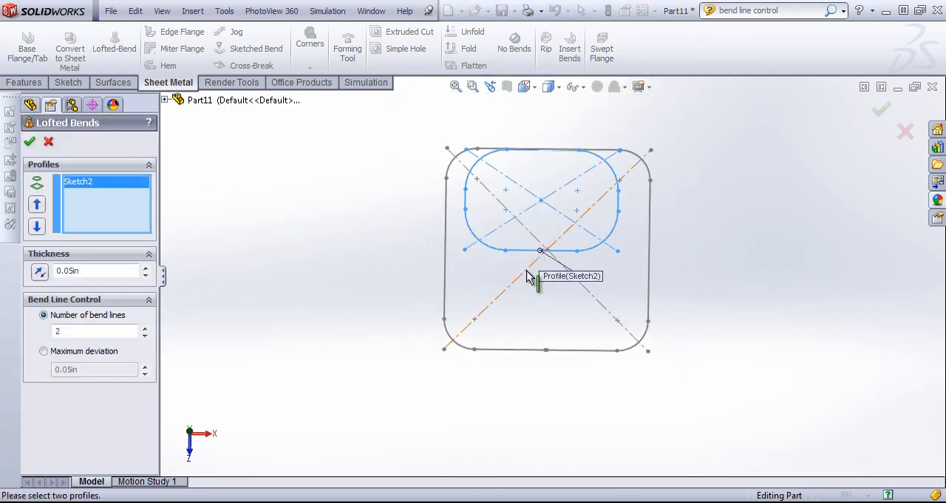
{"action": "left_click", "coordinate": [525, 351]}
{"action": "middle_click_drag", "start_coordinate": [521, 377], "coordinate": [513, 332]}
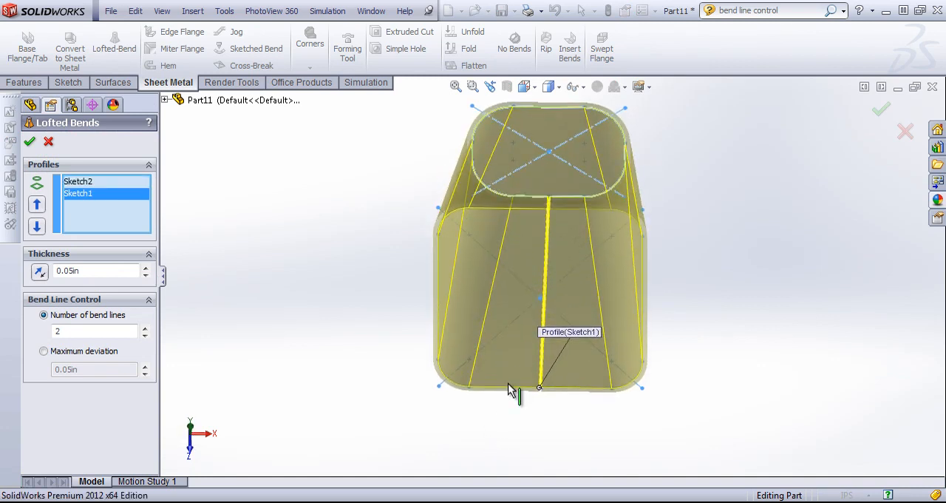
{"action": "middle_click_drag", "start_coordinate": [510, 390], "coordinate": [507, 365]}
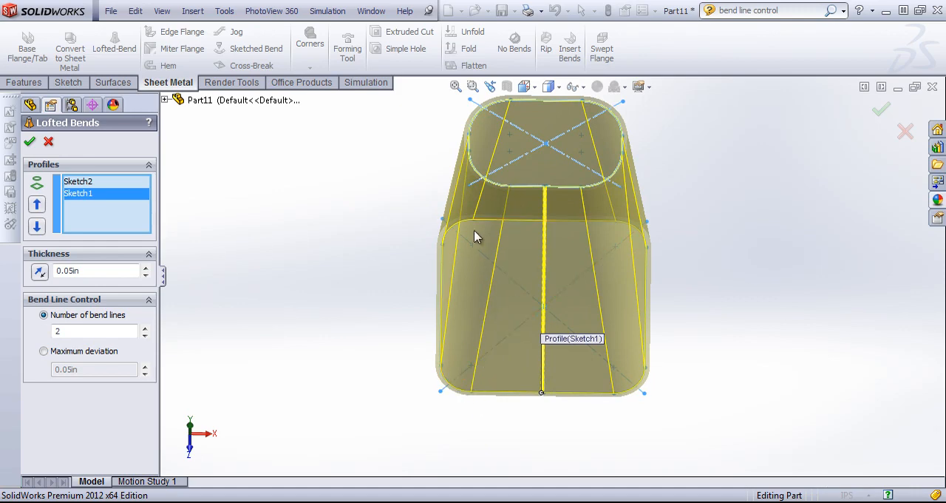
{"action": "mouse_move", "coordinate": [470, 199]}
{"action": "middle_mouse_down"}
{"action": "mouse_move", "coordinate": [498, 203]}
{"action": "mouse_move", "coordinate": [475, 195]}
{"action": "middle_mouse_up"}
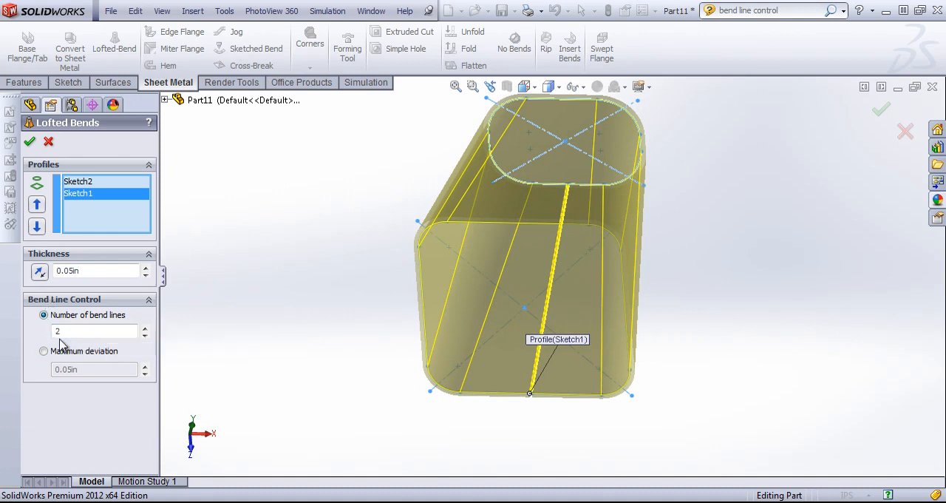
{"action": "left_click", "coordinate": [31, 143]}
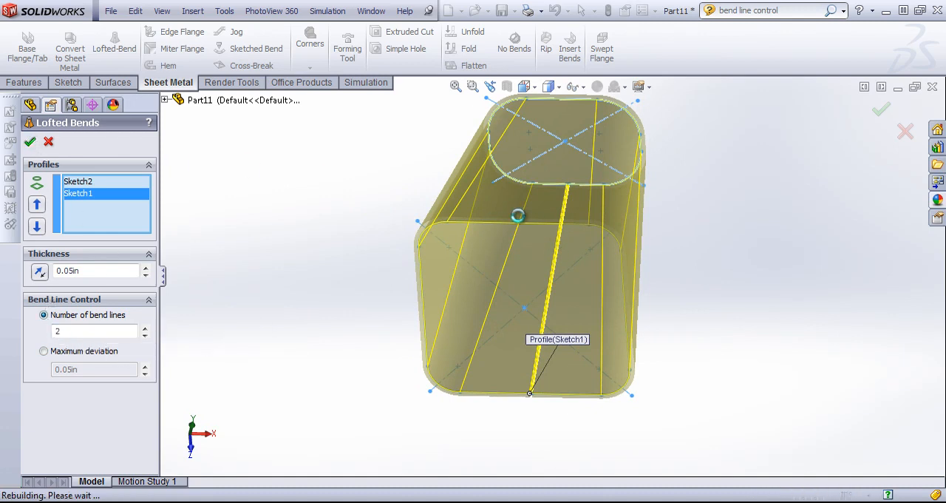
Flatten the lofted part to inspect its bend lines, and return it to the folded state
{"action": "left_click", "coordinate": [470, 68]}
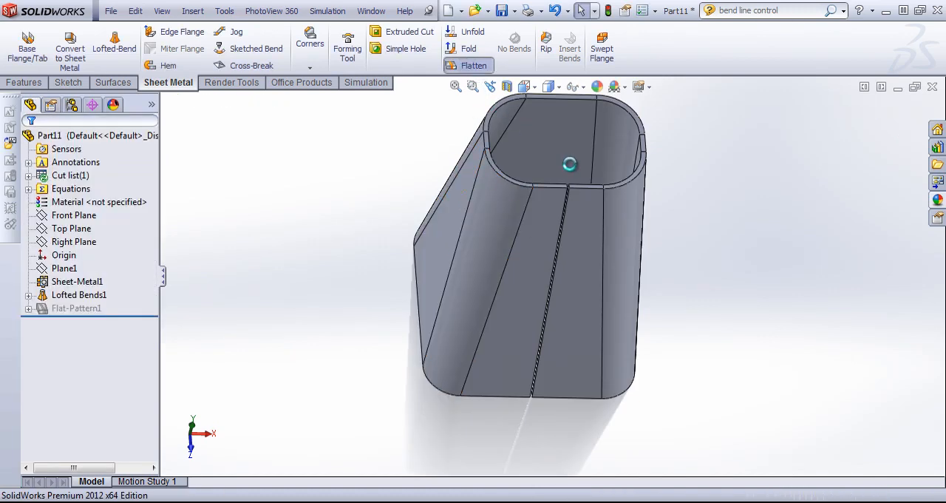
{"action": "scroll", "coordinate": [566, 176], "scroll_direction": "up", "scroll_amount": 3}
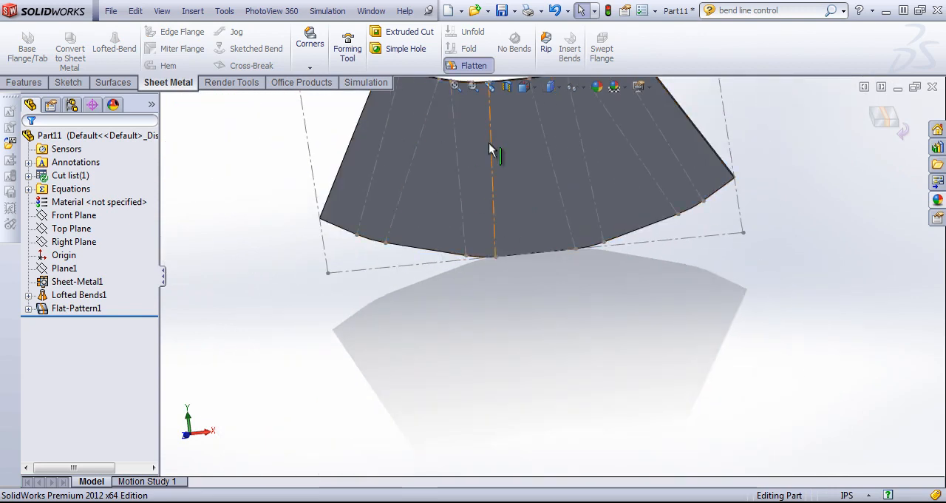
{"action": "left_click", "coordinate": [845, 120]}
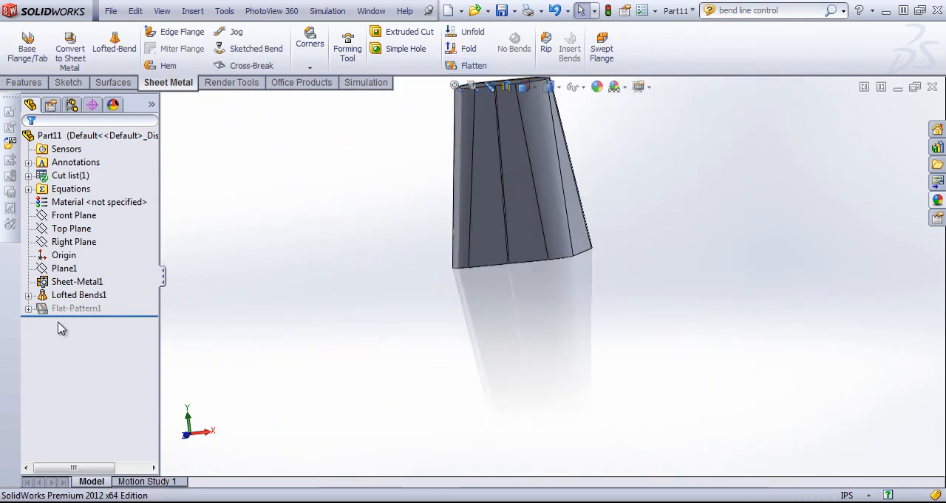
Set the lofted bend's number of bend lines to 10, and inspect the result in the flat pattern before refolding the part
{"action": "right_click", "coordinate": [74, 294]}
{"action": "left_click", "coordinate": [81, 259]}
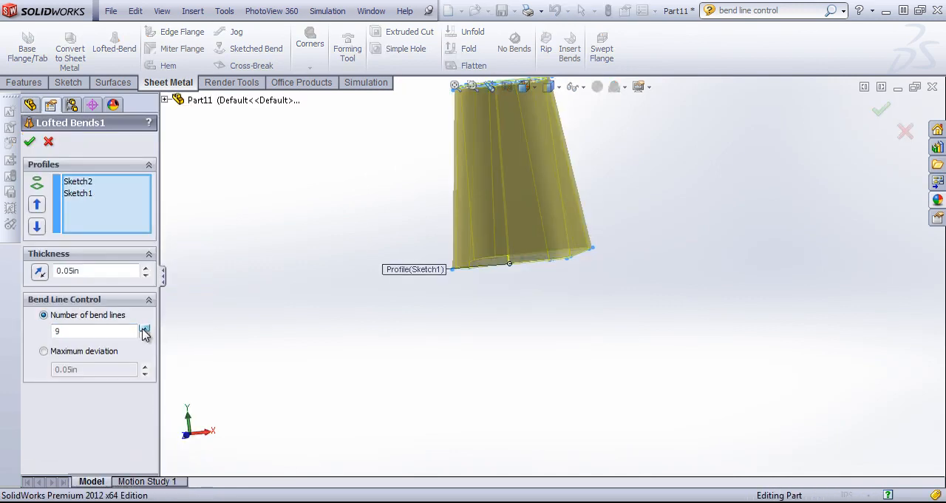
{"action": "left_click", "coordinate": [27, 141]}
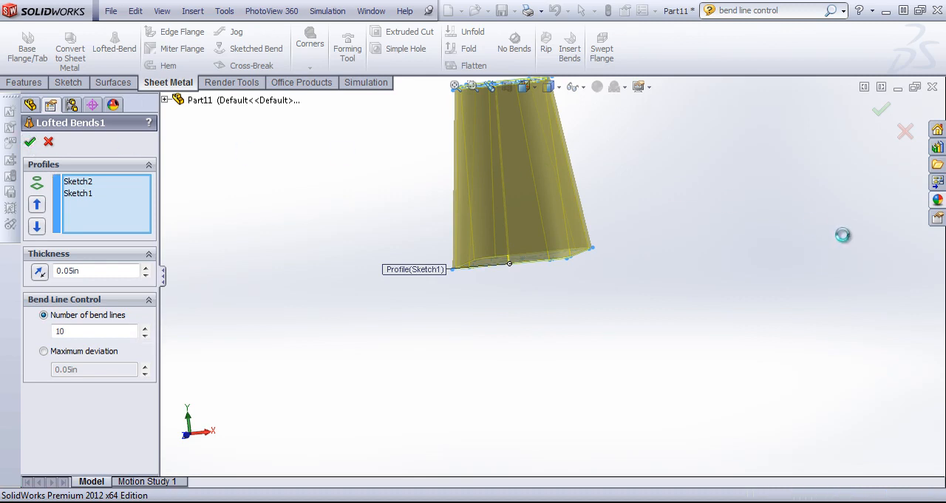
{"action": "left_click", "coordinate": [473, 66]}
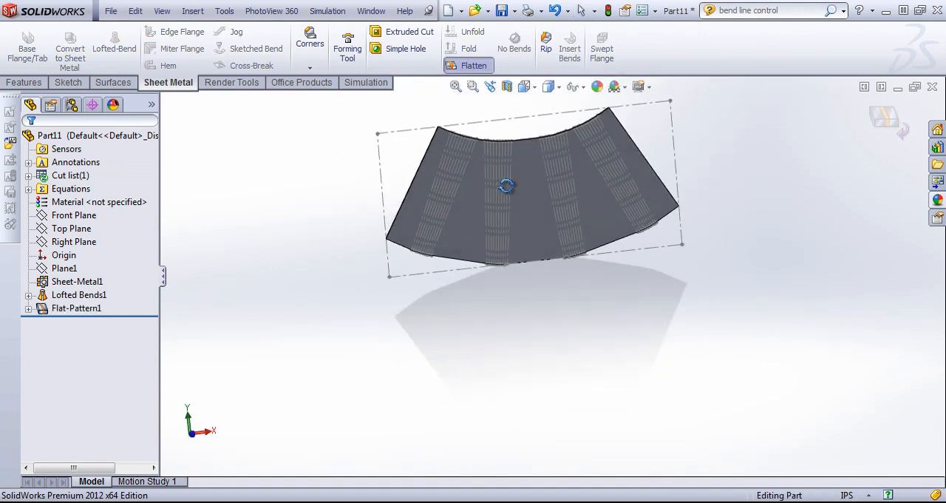
{"action": "left_click", "coordinate": [895, 120]}
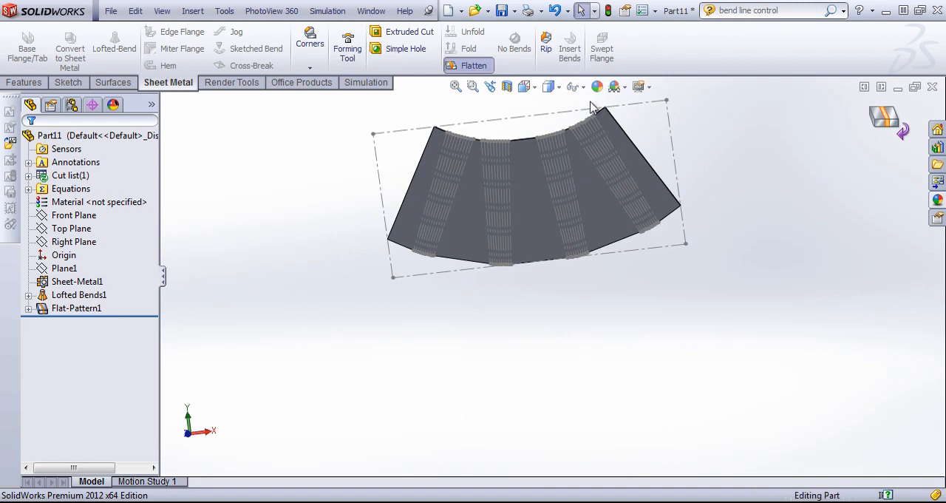
Set the lofted bend's number of bend lines to 3 and flatten the part
{"action": "right_click", "coordinate": [73, 297]}
{"action": "left_click", "coordinate": [81, 257]}
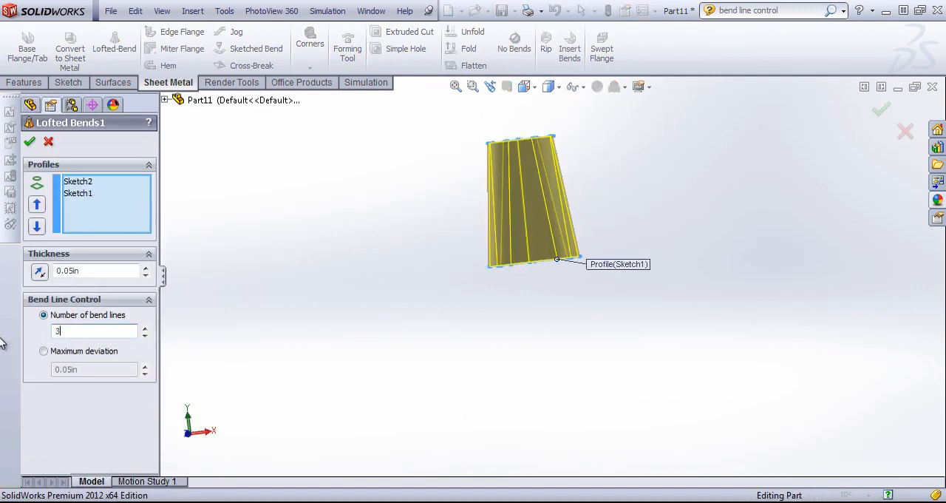
{"action": "left_click", "coordinate": [30, 141]}
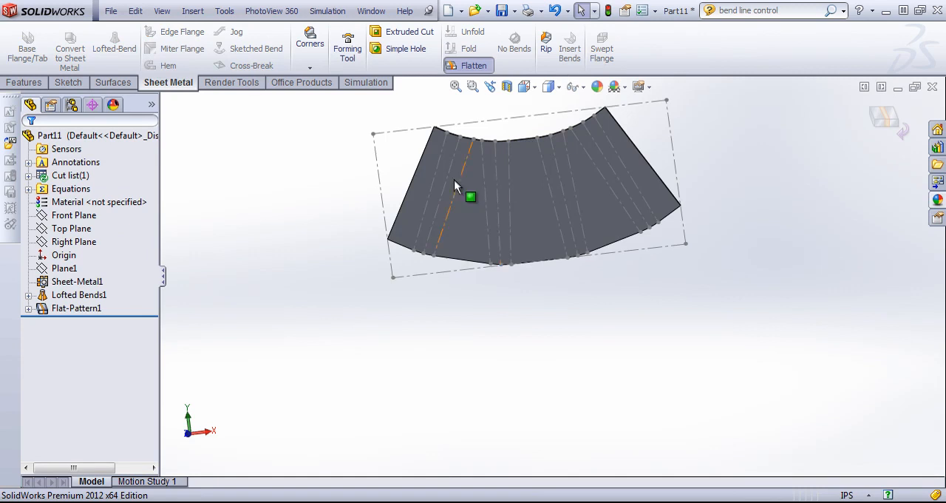
Save the part as bend line control and make a drawing from it using the Drawing template on an A (ANSI) Landscape sheet
{"action": "left_click", "coordinate": [502, 14]}
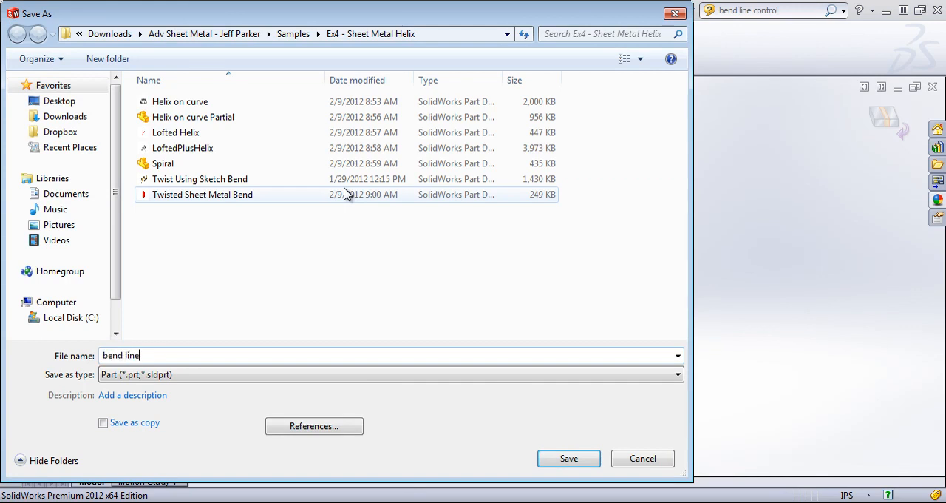
{"action": "key", "text": "Return"}
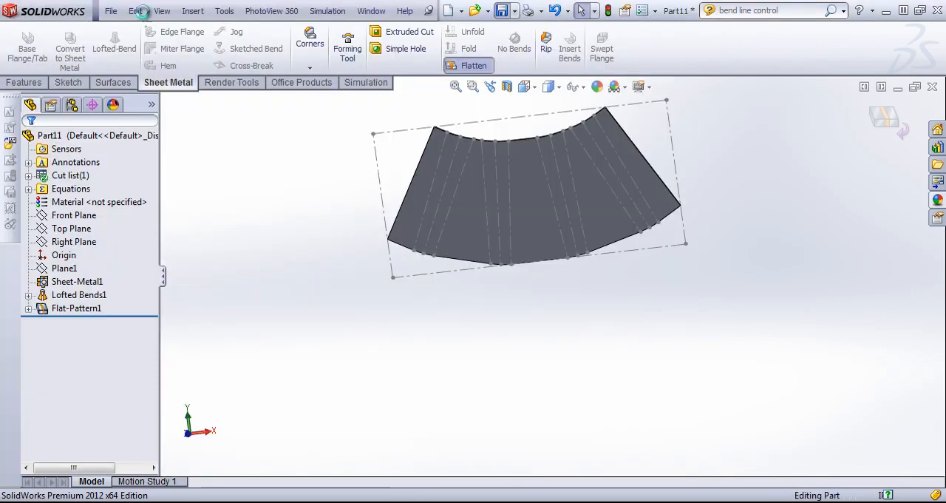
{"action": "left_click", "coordinate": [110, 11]}
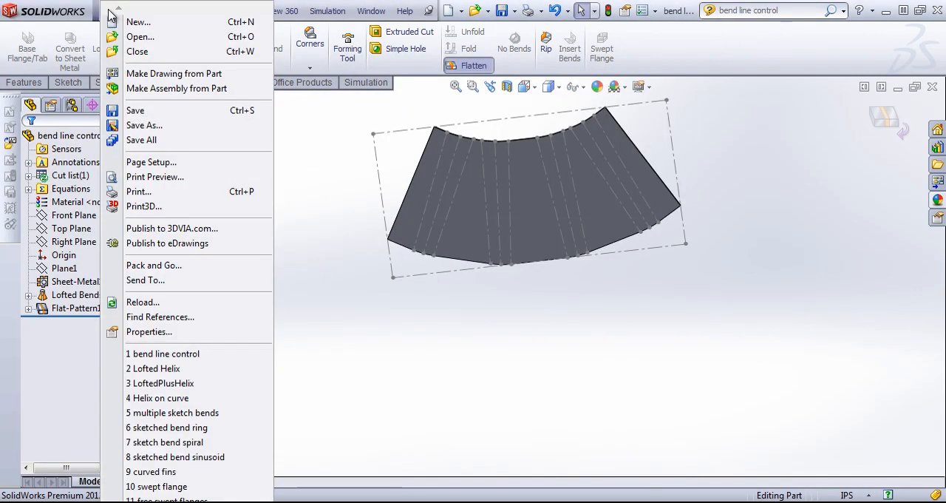
{"action": "left_click", "coordinate": [159, 73]}
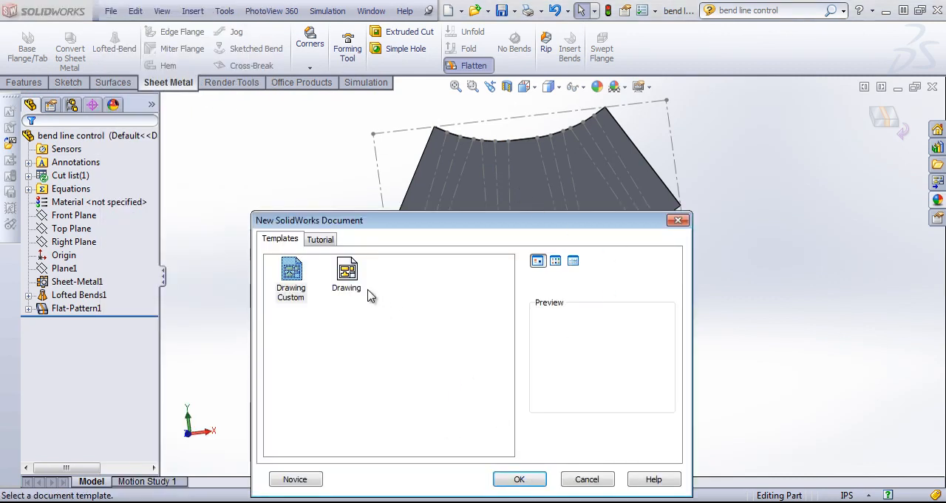
{"action": "left_click", "coordinate": [352, 281]}
{"action": "left_click", "coordinate": [524, 477]}
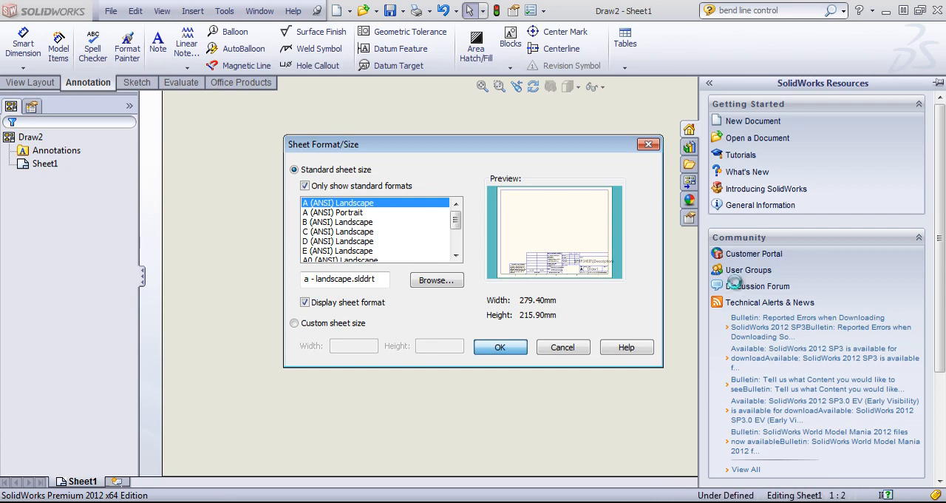
{"action": "key", "text": "Return"}
Place the flat pattern view on the upper part of the drawing sheet and switch it to Isometric (True) dimensions
{"action": "left_click_drag", "start_coordinate": [749, 302], "coordinate": [460, 214]}
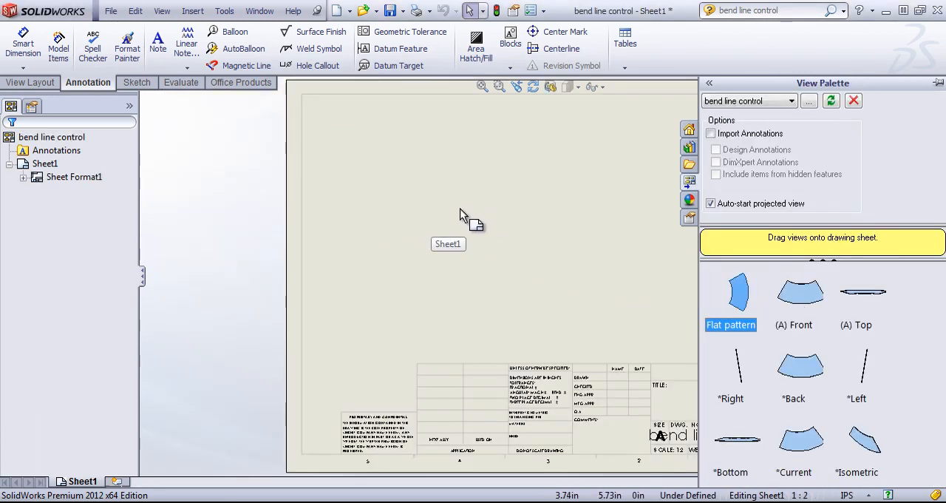
{"action": "left_click", "coordinate": [461, 209]}
{"action": "left_click", "coordinate": [936, 182]}
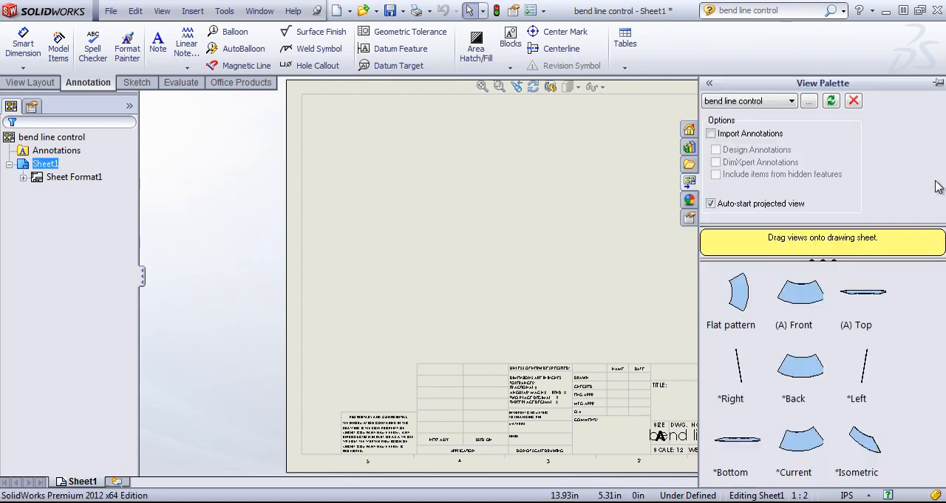
{"action": "left_click_drag", "start_coordinate": [739, 317], "coordinate": [490, 254]}
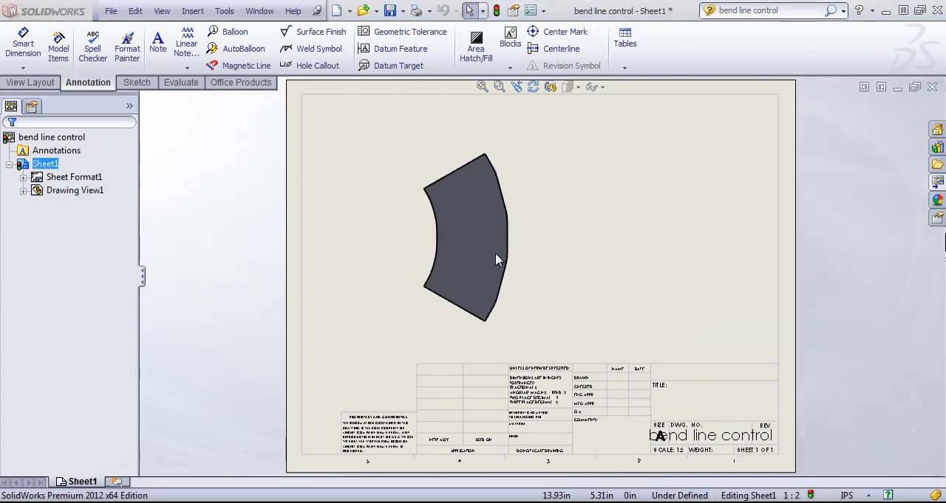
{"action": "left_click", "coordinate": [517, 283]}
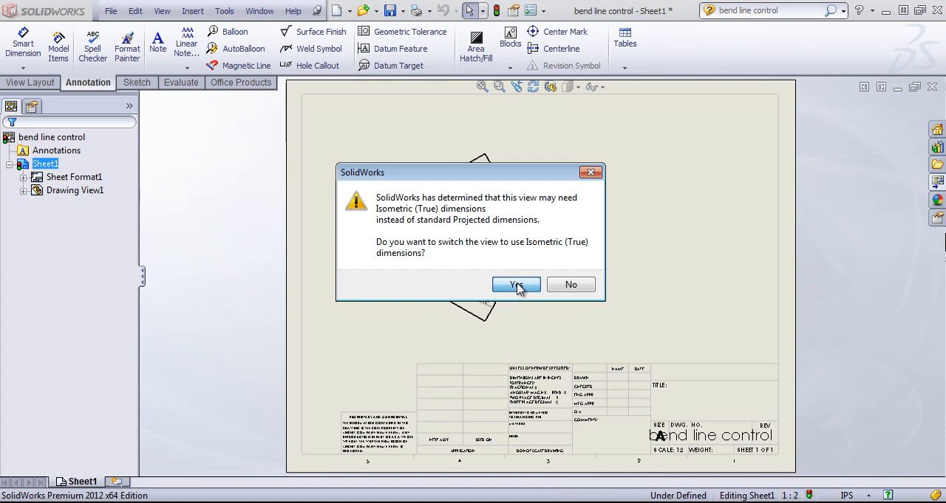
Examine the bend angle notes along the bend lines of the flat pattern view
{"action": "scroll", "coordinate": [514, 274], "scroll_direction": "down", "scroll_amount": 5}
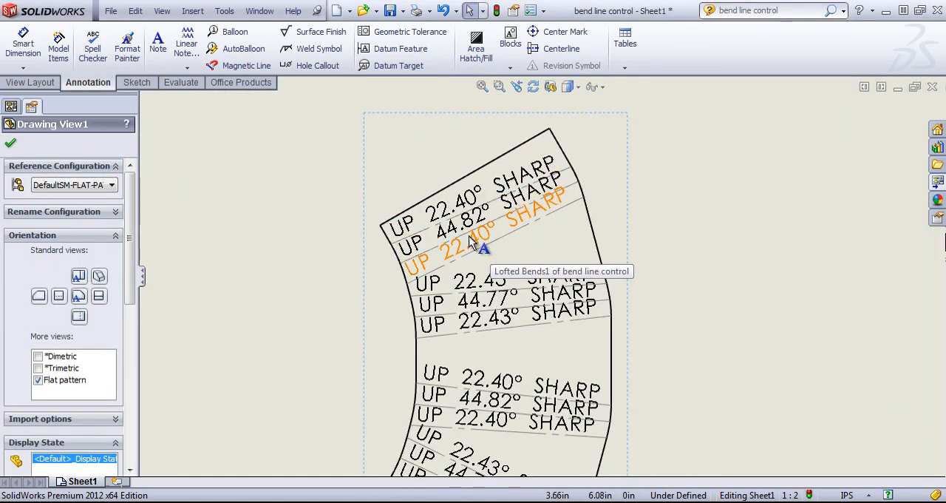
{"action": "scroll", "coordinate": [511, 296], "scroll_direction": "up", "scroll_amount": 3}
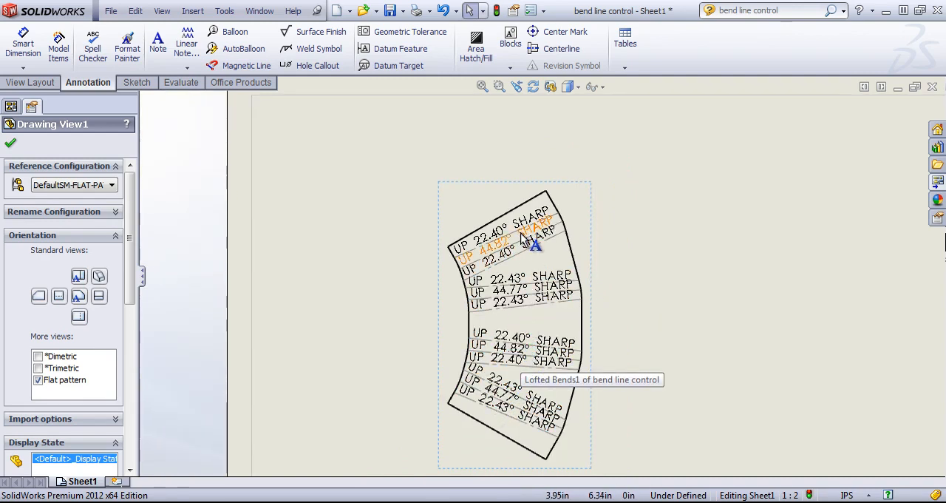
{"action": "left_click", "coordinate": [259, 11]}
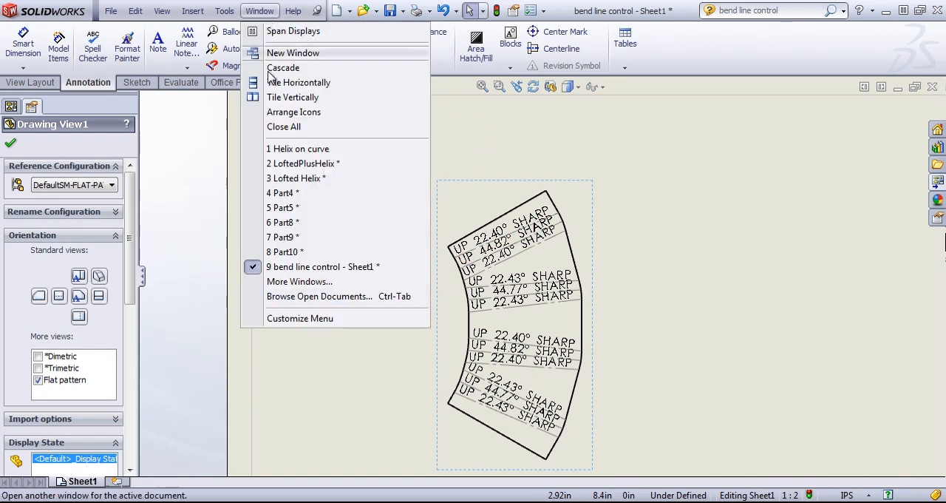
{"action": "left_click", "coordinate": [288, 253]}
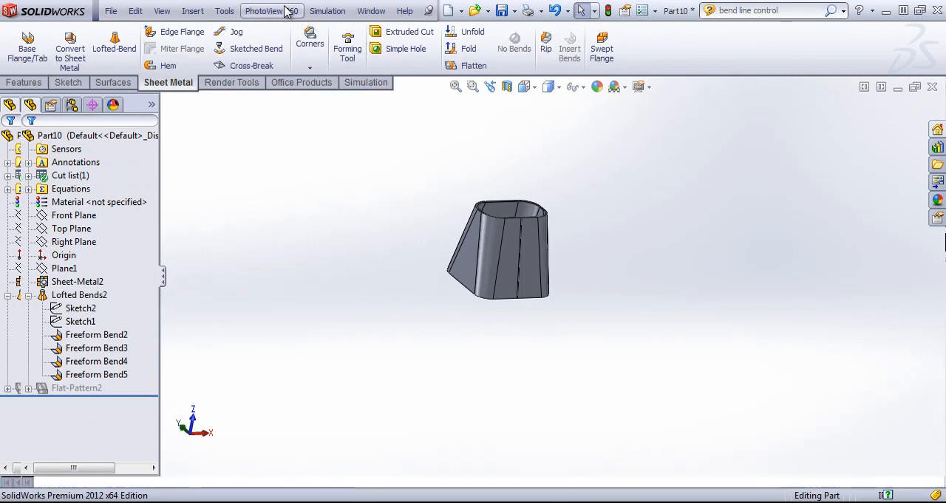
{"action": "left_click", "coordinate": [371, 10]}
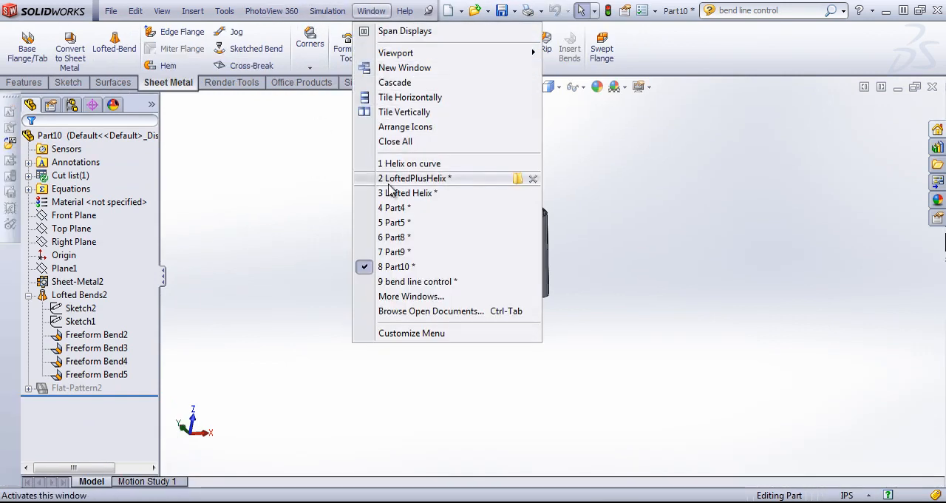
{"action": "left_click", "coordinate": [436, 310]}
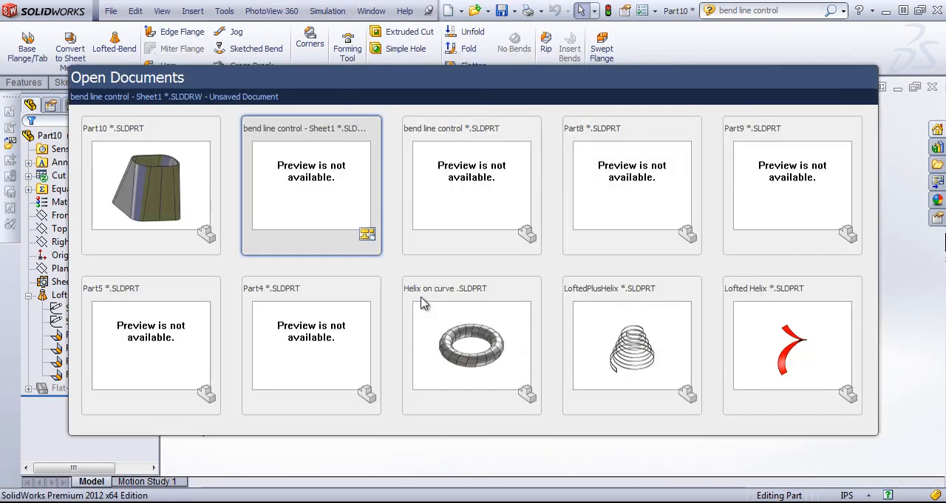
{"action": "left_click", "coordinate": [309, 175]}
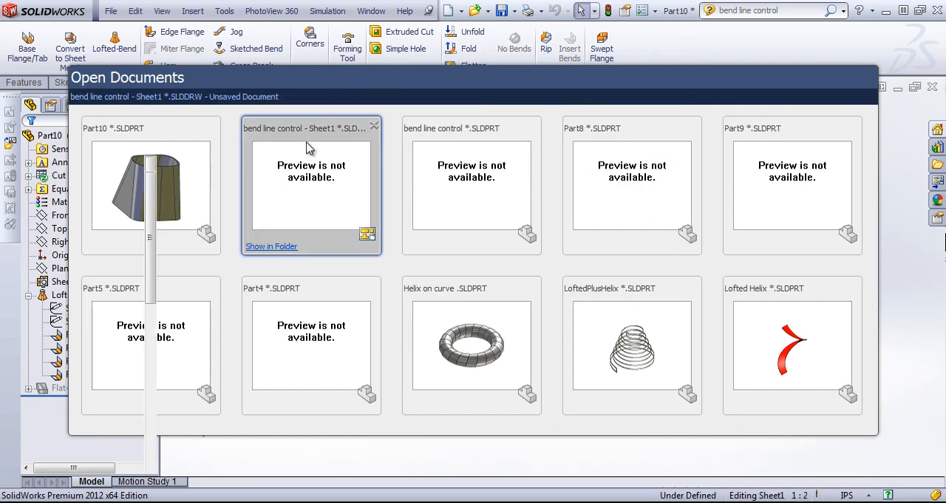
Close the drawing view's properties and open the bend line control part from the component under Drawing View1
{"action": "left_click", "coordinate": [11, 142]}
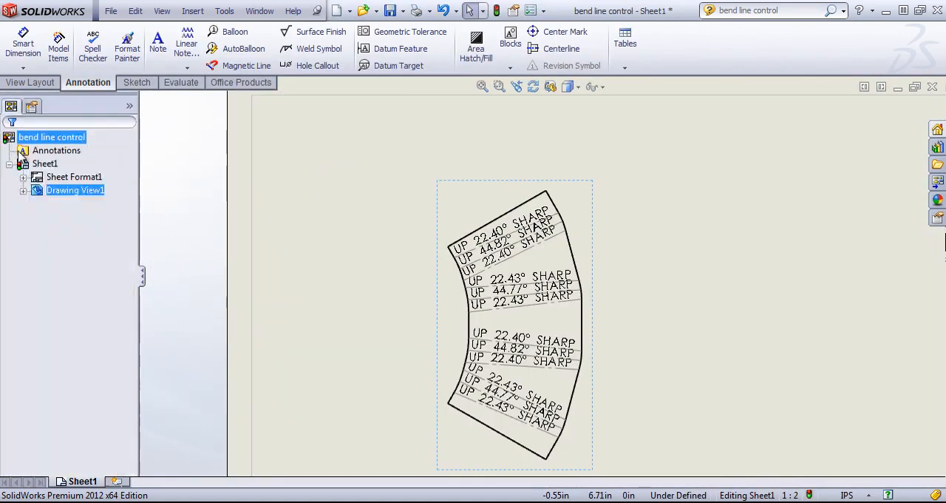
{"action": "left_click", "coordinate": [22, 189]}
{"action": "right_click", "coordinate": [71, 204]}
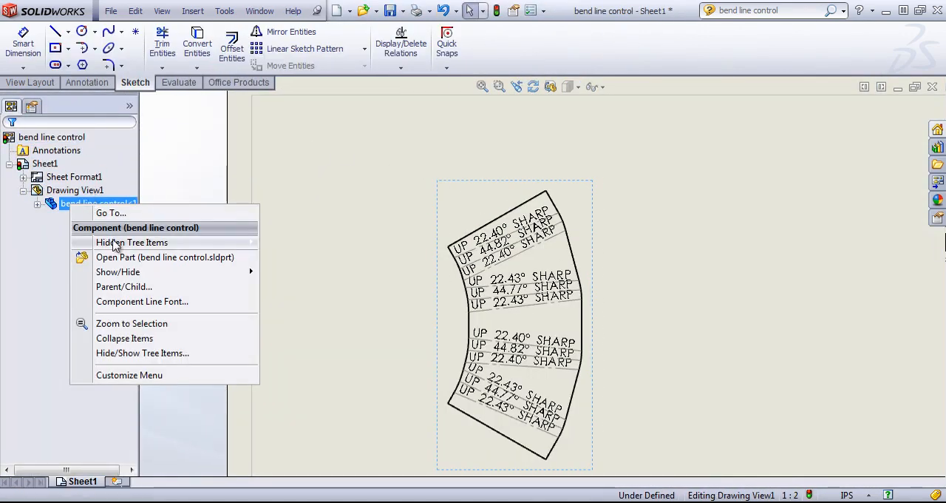
{"action": "left_click", "coordinate": [116, 259]}
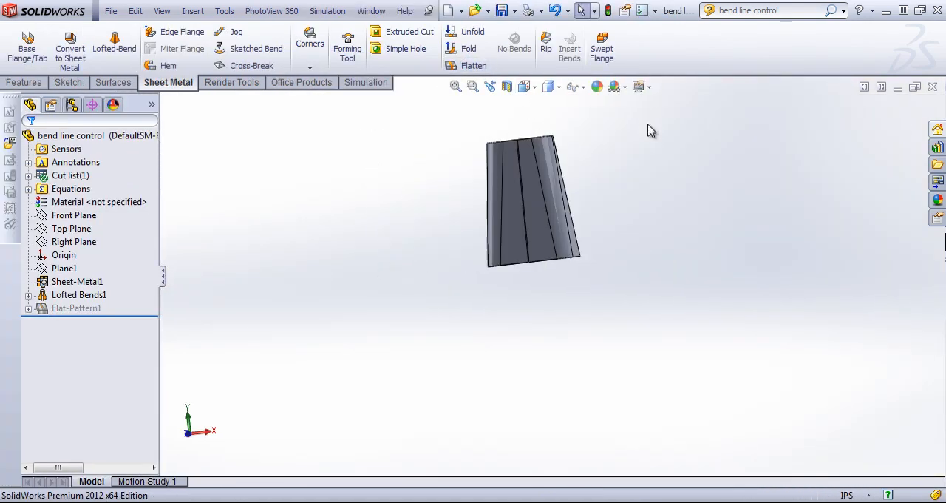
Edit the Lofted Bends1 feature to control its bend lines by a maximum deviation of 0.25 in
{"action": "right_click", "coordinate": [72, 296]}
{"action": "left_click", "coordinate": [84, 260]}
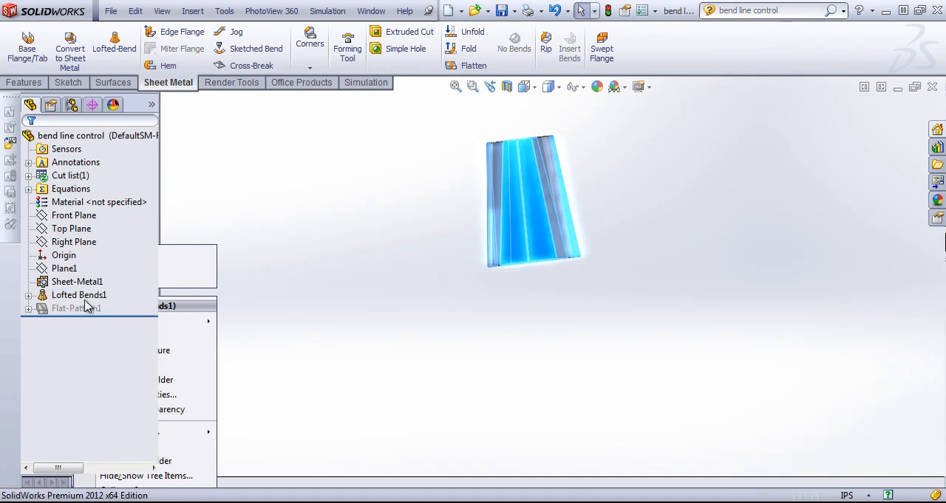
{"action": "left_click", "coordinate": [58, 351]}
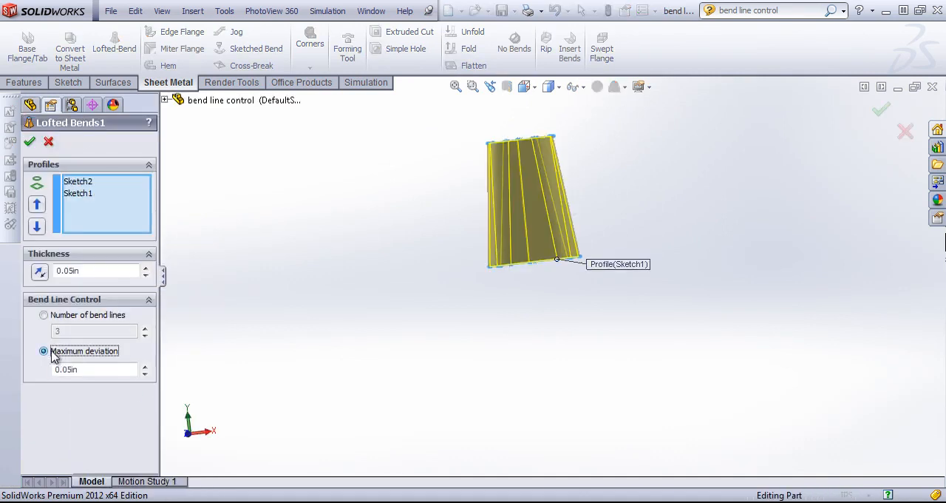
{"action": "left_click", "coordinate": [88, 368]}
{"action": "middle_click_drag", "start_coordinate": [580, 164], "coordinate": [610, 193]}
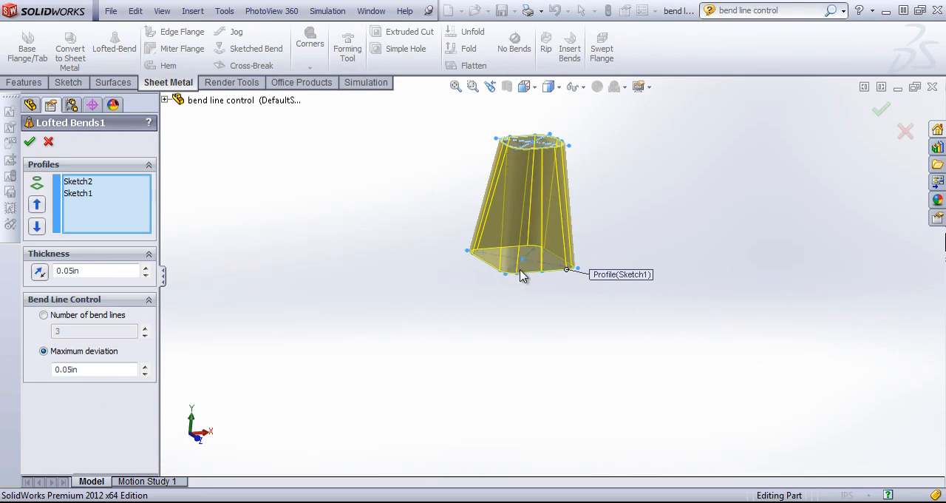
{"action": "double_click", "coordinate": [104, 369]}
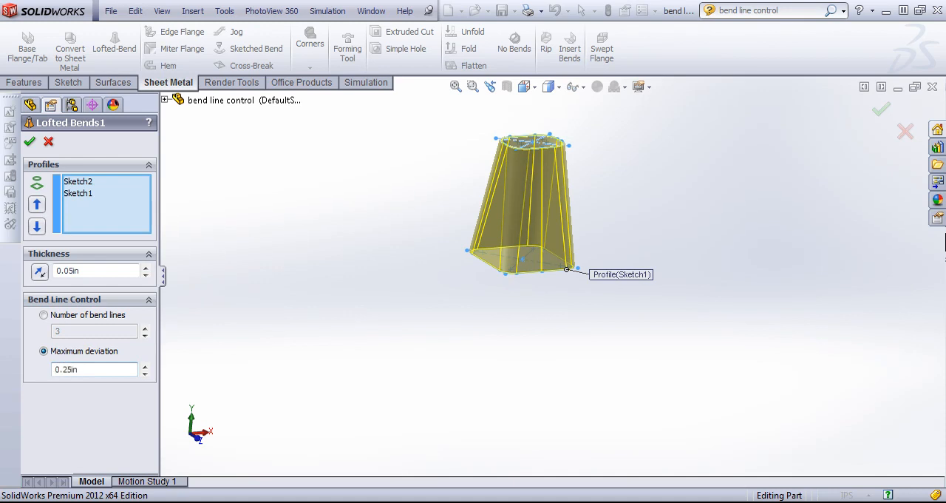
{"action": "left_click", "coordinate": [30, 141]}
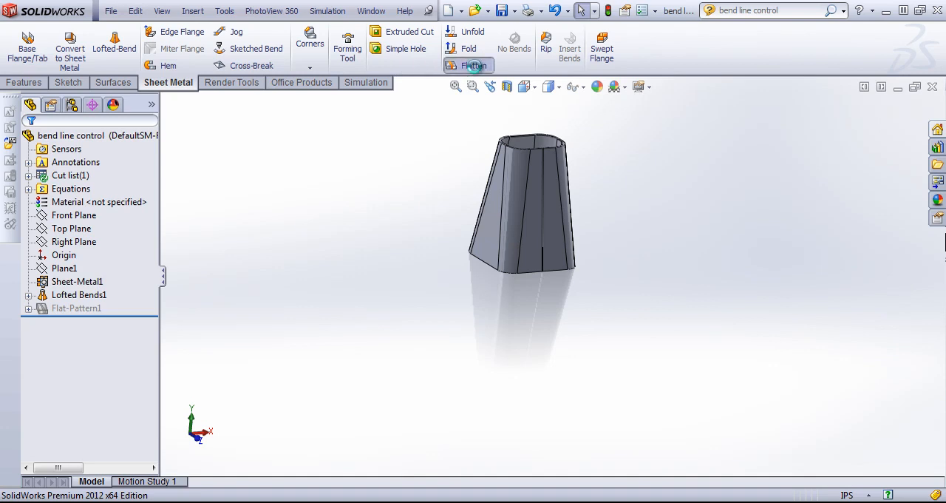
Flatten the part to inspect its bend lines, then refold it and examine the bends on the folded body
{"action": "left_click", "coordinate": [473, 66]}
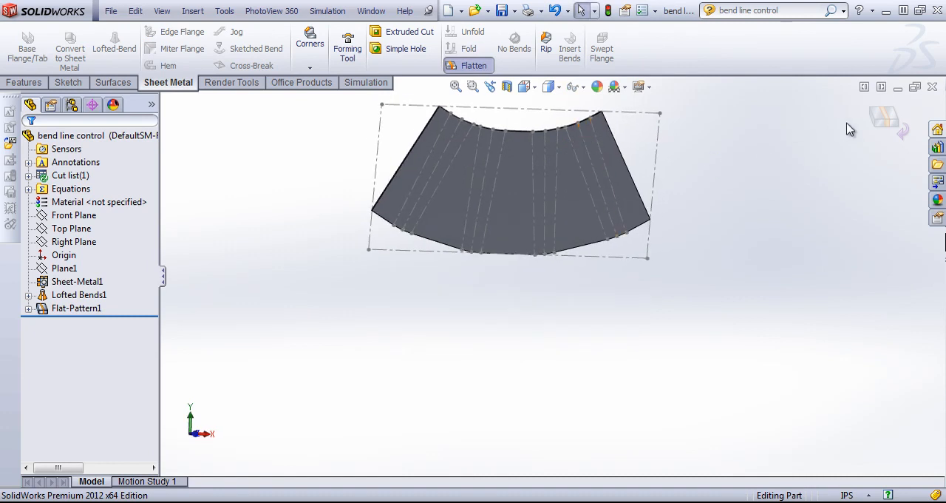
{"action": "left_click", "coordinate": [885, 119]}
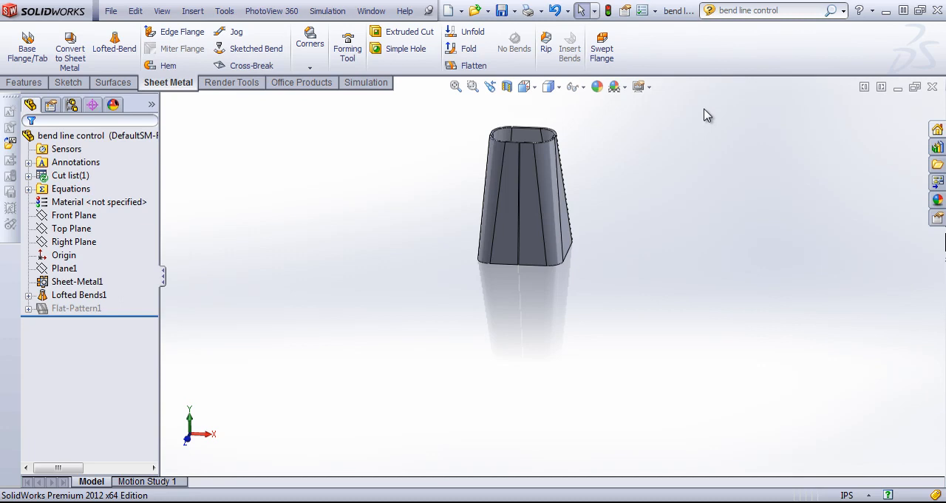
{"action": "scroll", "coordinate": [622, 150], "scroll_direction": "down", "scroll_amount": 3}
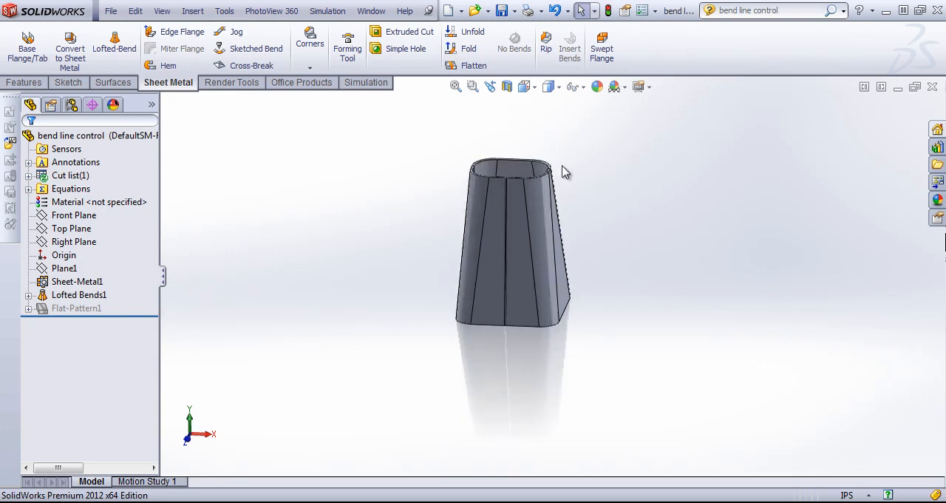
{"action": "middle_click_drag", "start_coordinate": [526, 187], "coordinate": [517, 212]}
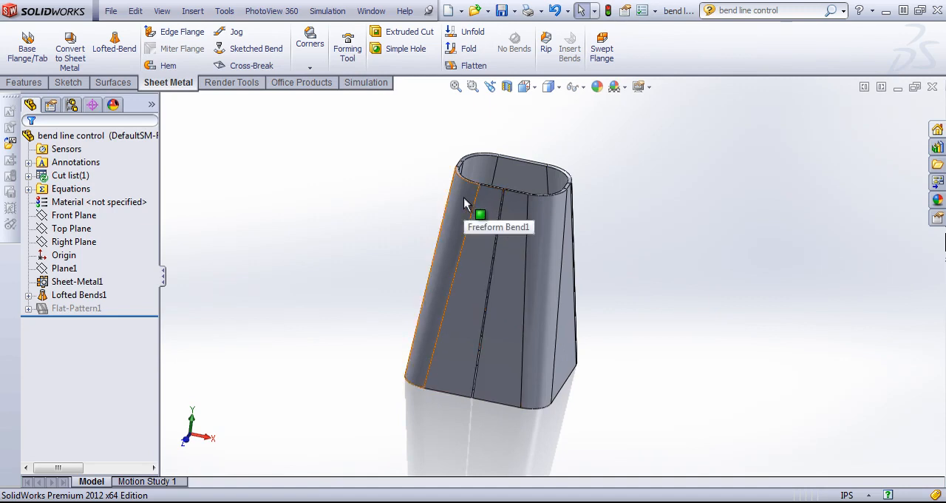